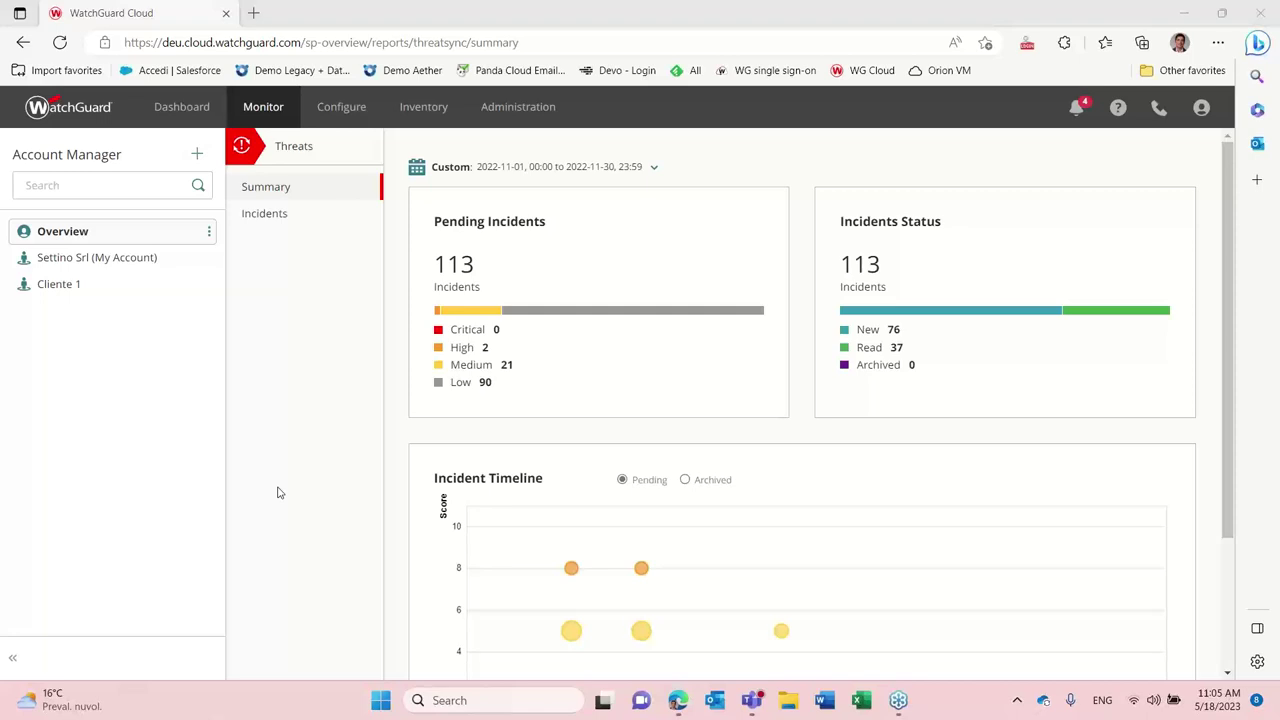
Open the ThreatSync incident list for November 2022 and examine the endpoint and firewall incidents, including their risk scores and actions performed.
{"action": "left_click", "coordinate": [472, 225]}
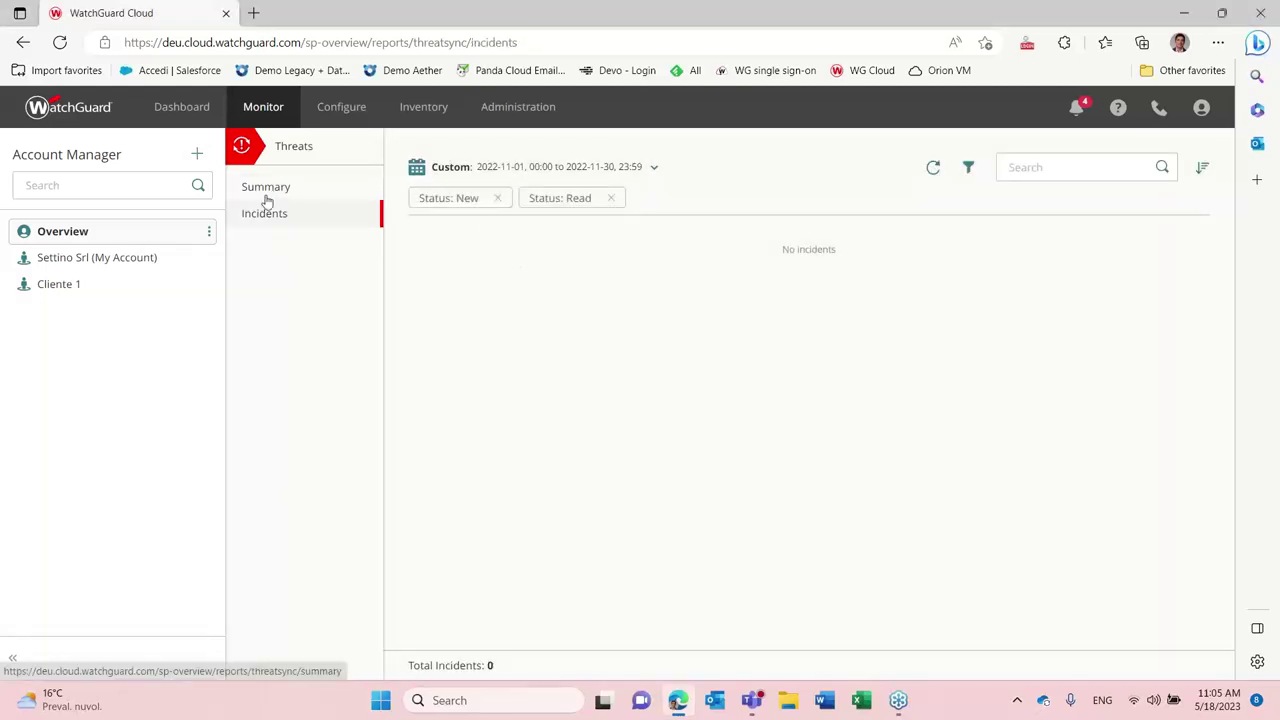
{"action": "left_click", "coordinate": [178, 243]}
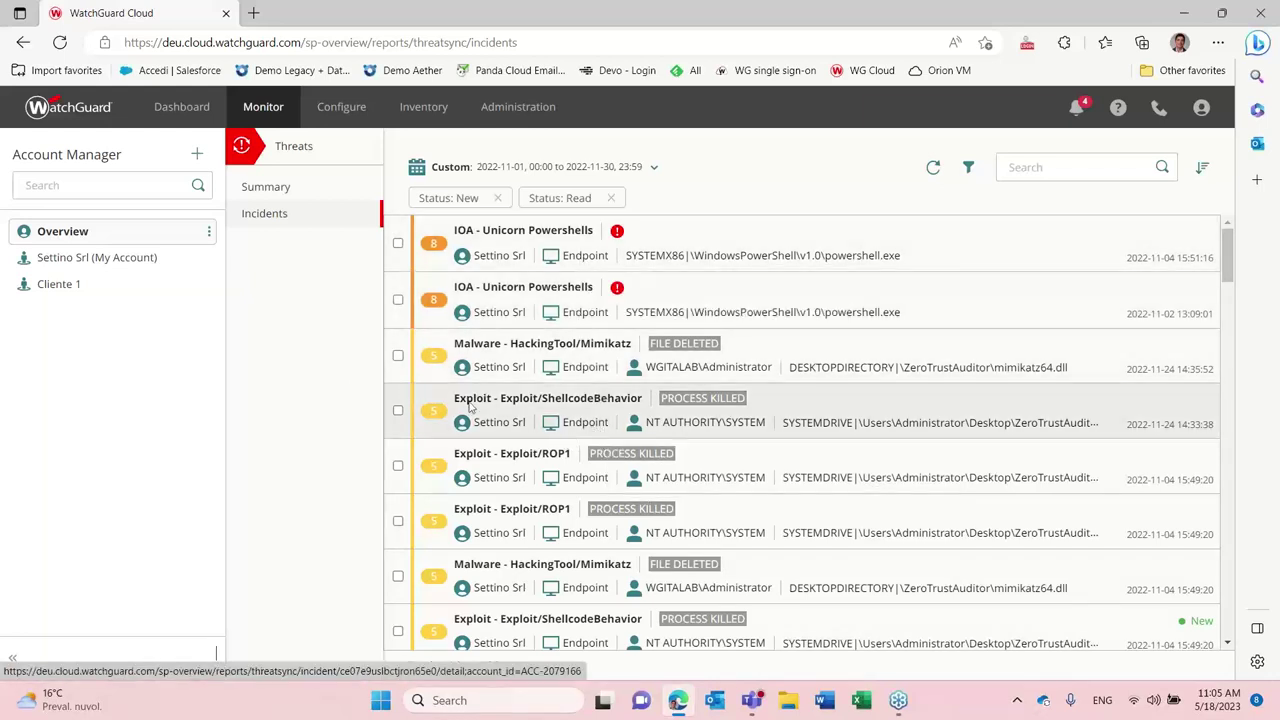
{"action": "scroll", "coordinate": [752, 383], "scroll_direction": "down", "scroll_amount": 2}
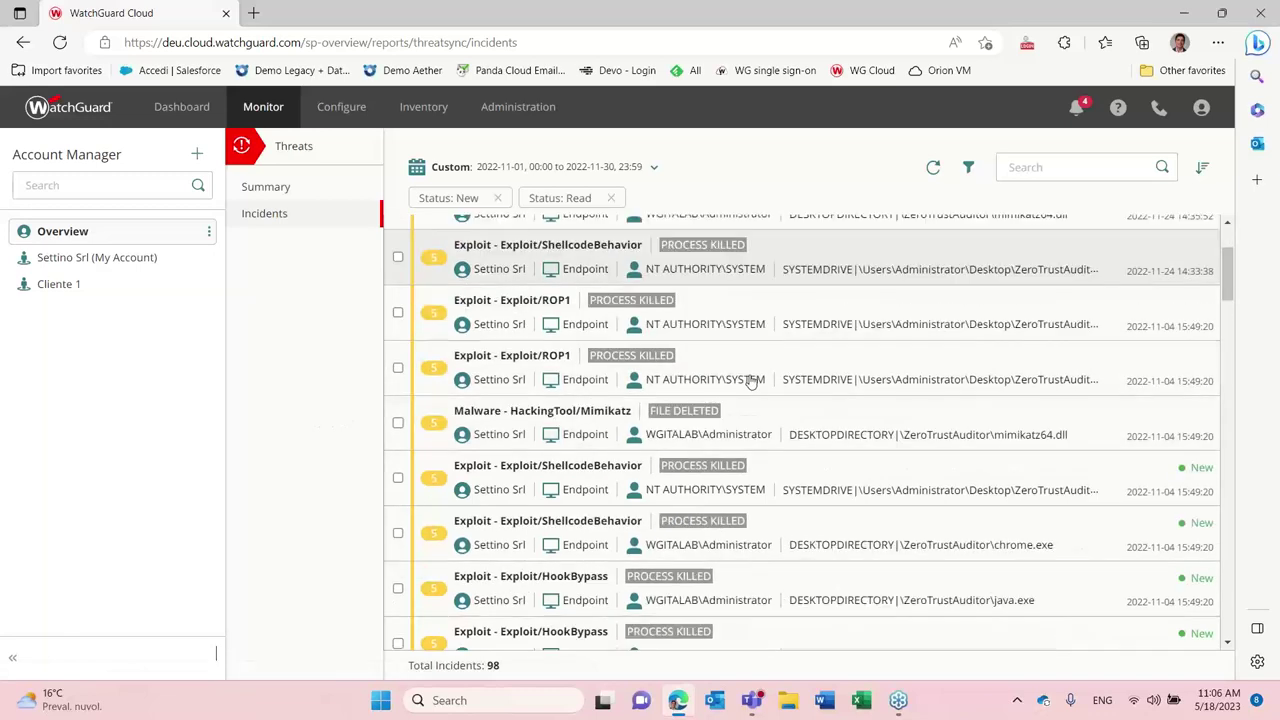
{"action": "scroll", "coordinate": [752, 383], "scroll_direction": "down", "scroll_amount": 10}
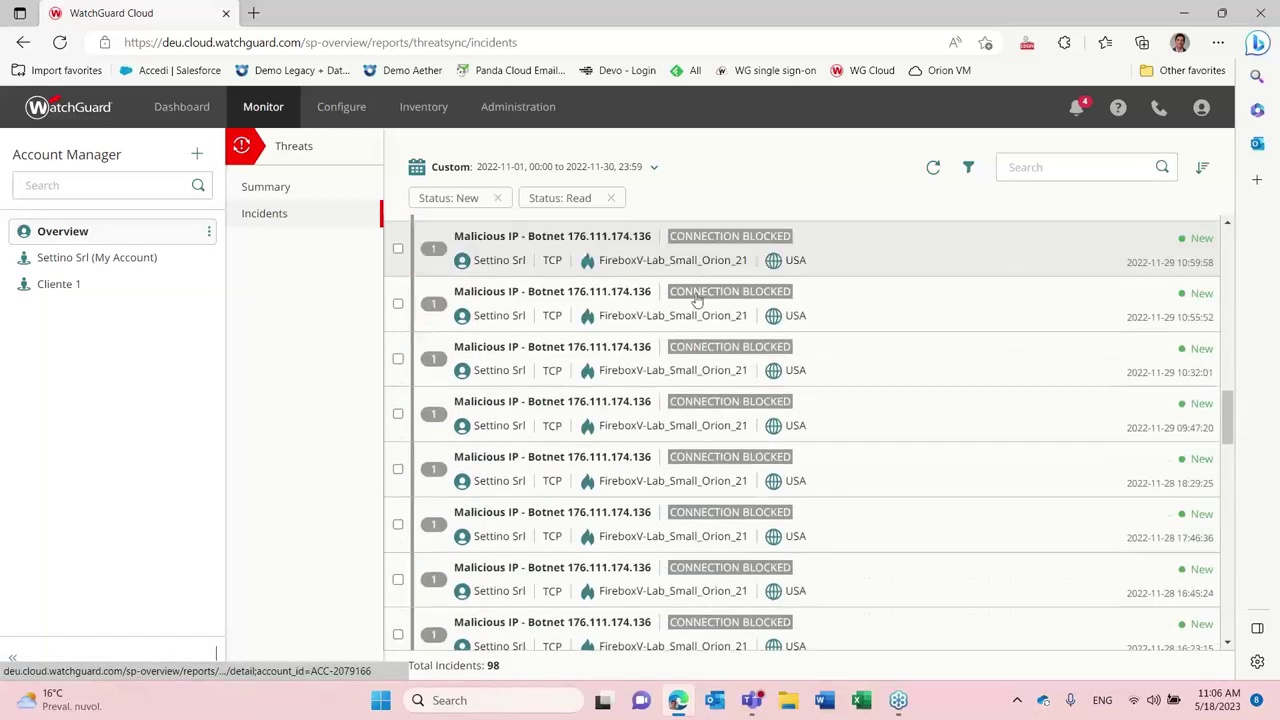
{"action": "scroll", "coordinate": [697, 302], "scroll_direction": "down", "scroll_amount": 1}
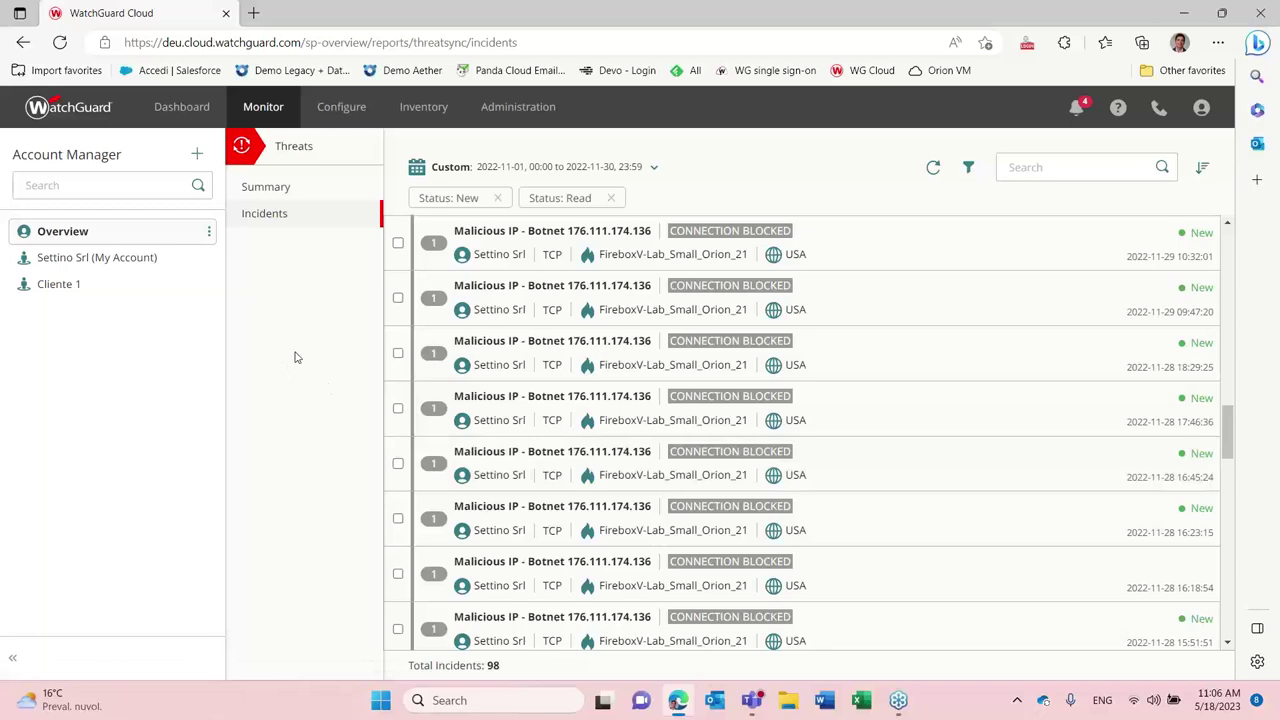
{"action": "scroll", "coordinate": [481, 397], "scroll_direction": "up", "scroll_amount": 2}
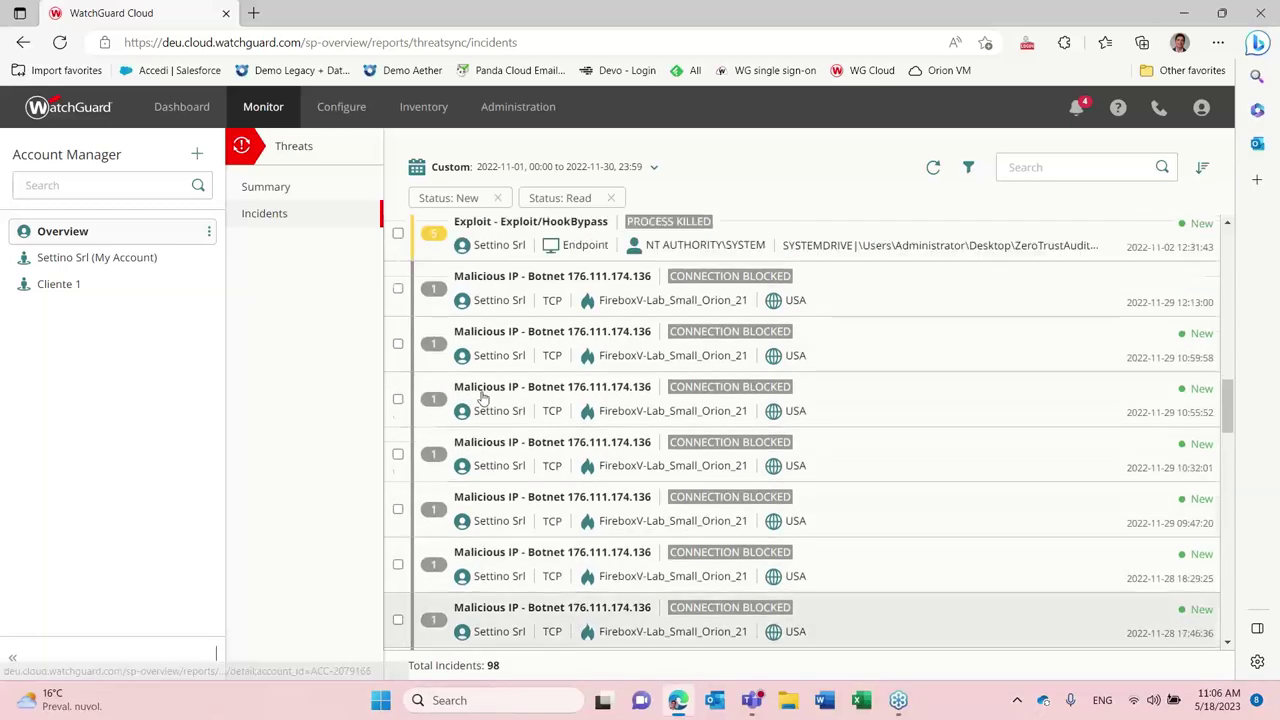
{"action": "scroll", "coordinate": [481, 397], "scroll_direction": "up", "scroll_amount": 12}
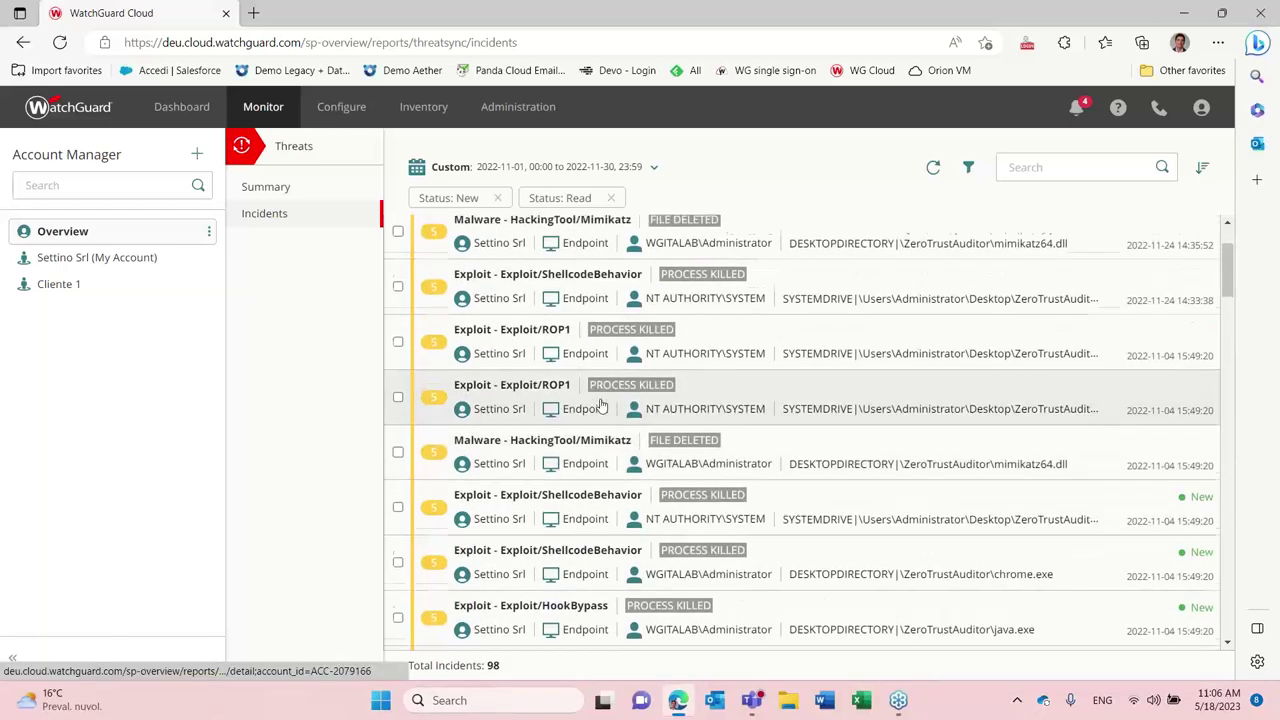
{"action": "scroll", "coordinate": [590, 380], "scroll_direction": "up", "scroll_amount": 3}
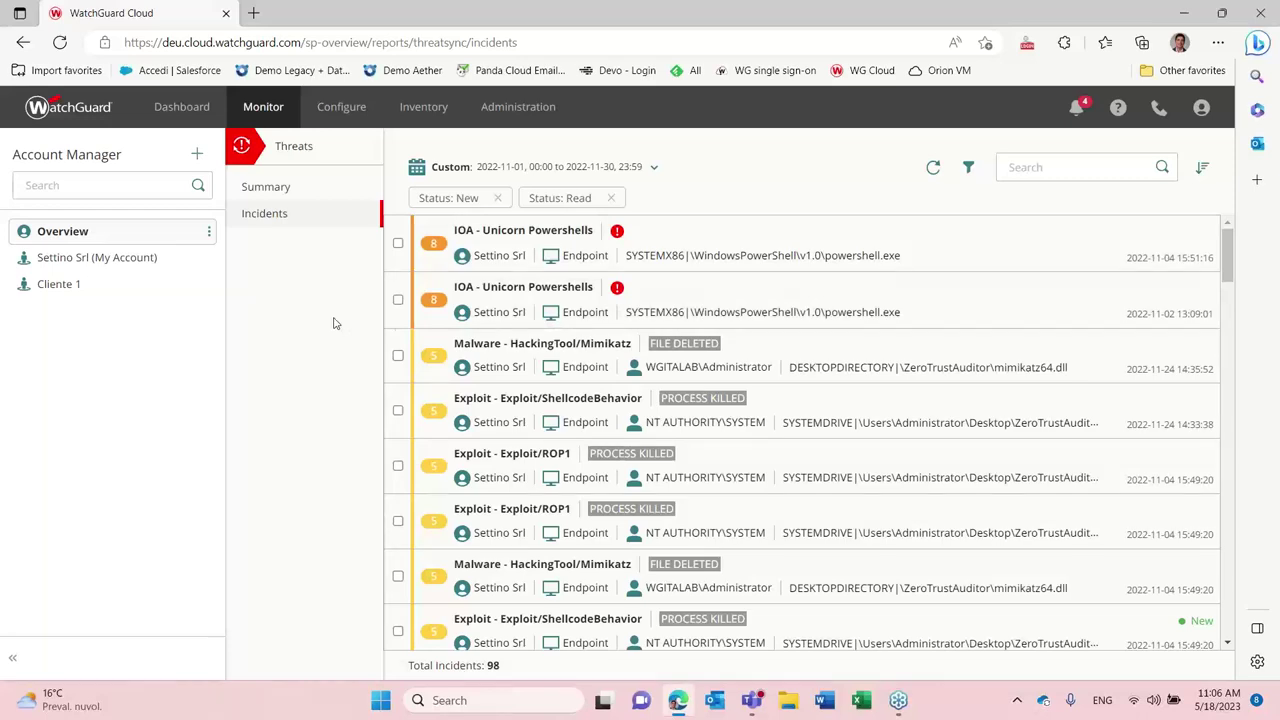
{"action": "scroll", "coordinate": [857, 363], "scroll_direction": "down", "scroll_amount": 3}
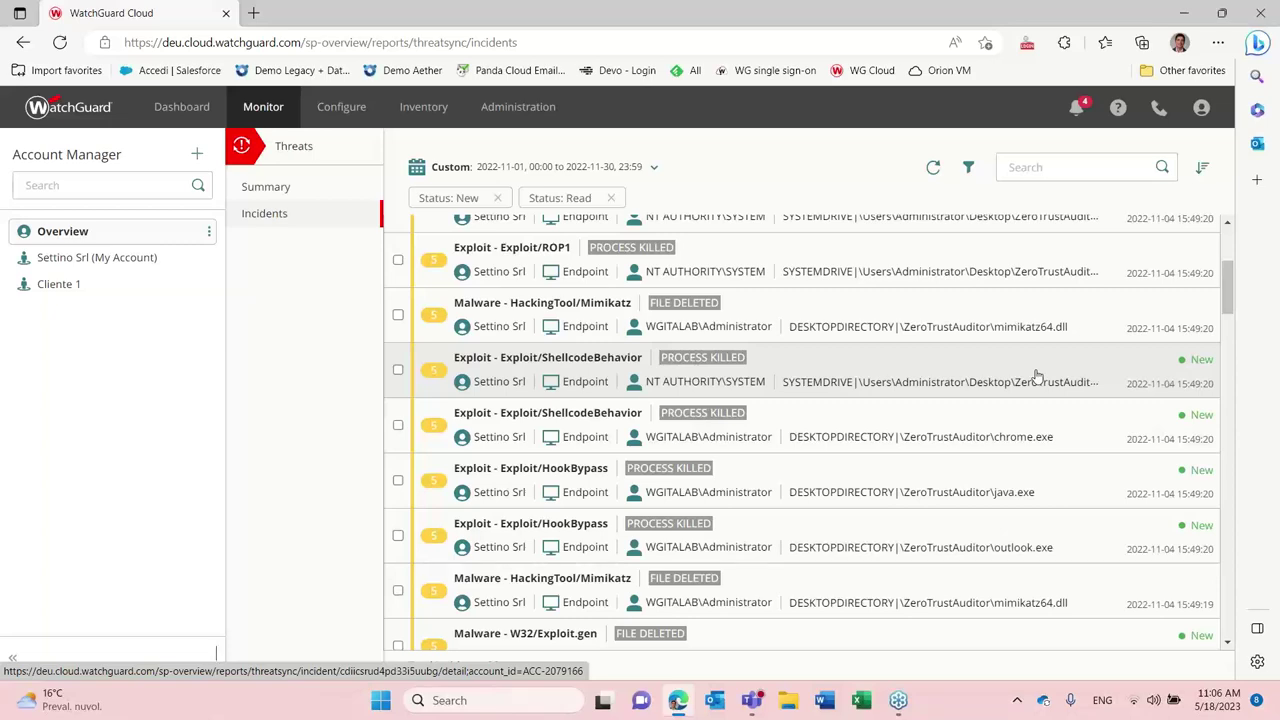
{"action": "scroll", "coordinate": [1020, 370], "scroll_direction": "up", "scroll_amount": 3}
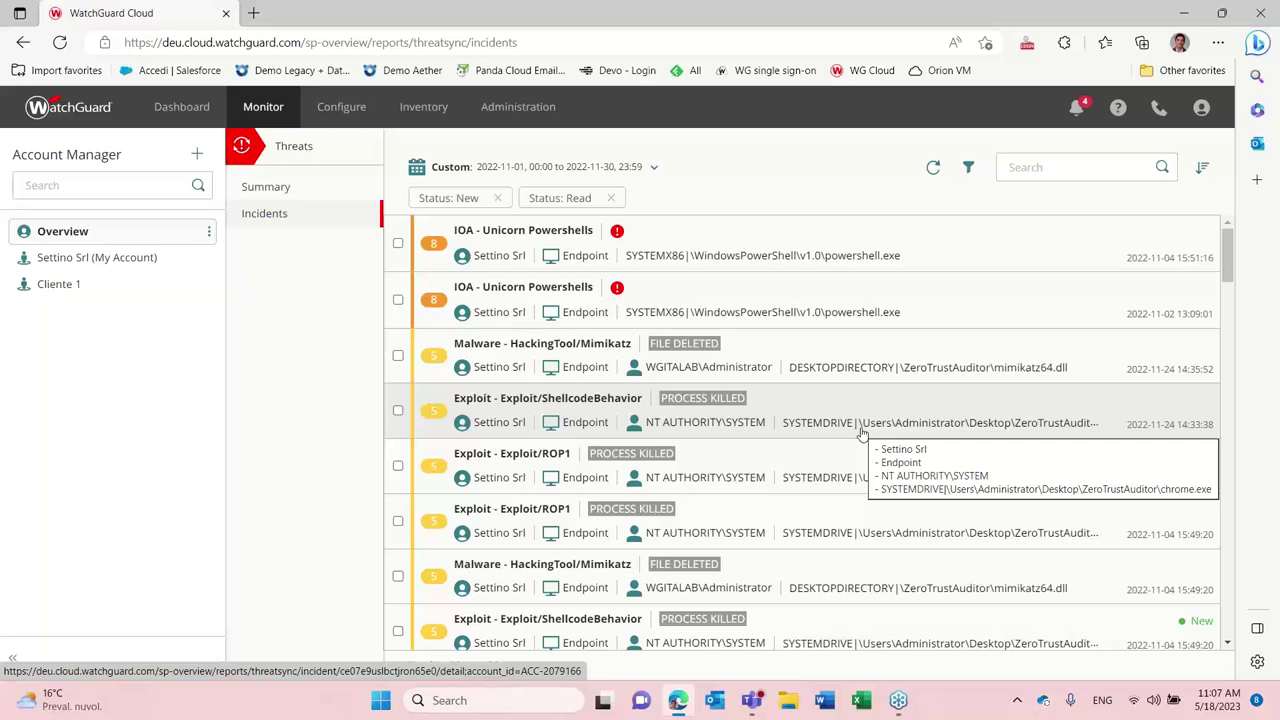
Open the Unicorn Powershells incident dated 2022-11-04 and review its threat details, recommended actions, risk and other details.
{"action": "left_click", "coordinate": [730, 253]}
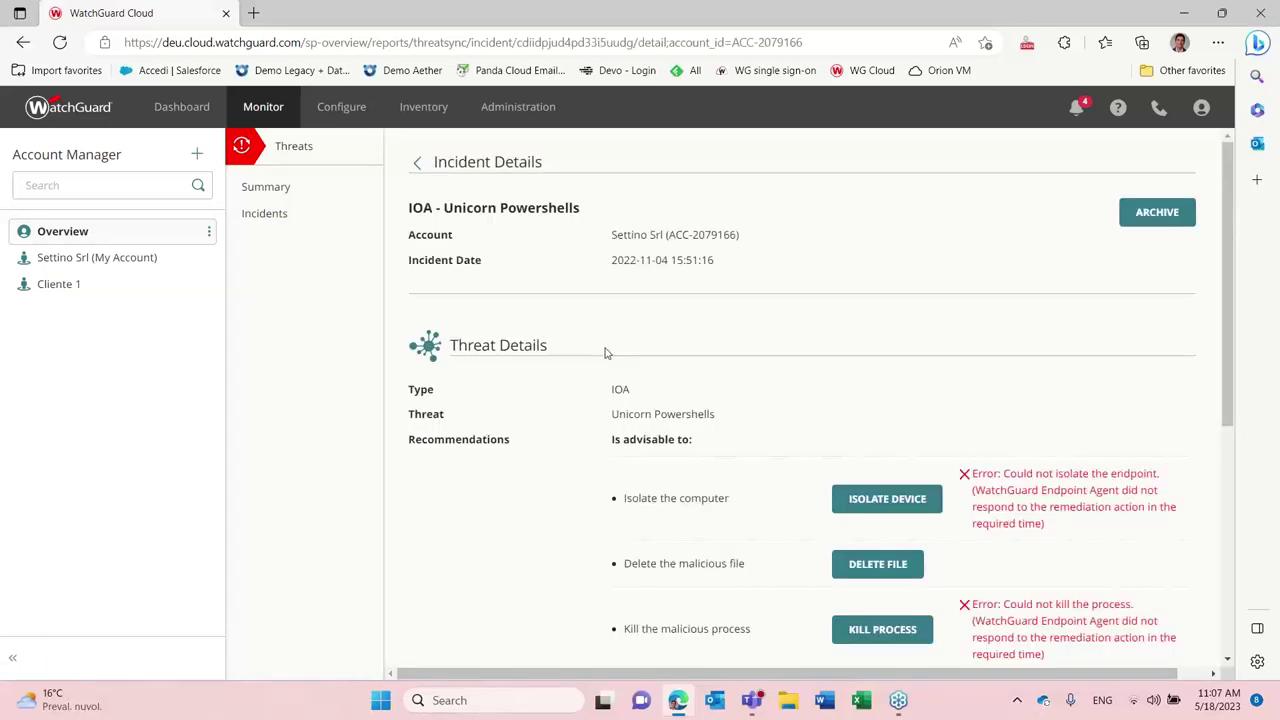
{"action": "scroll", "coordinate": [605, 352], "scroll_direction": "down", "scroll_amount": 1}
{"action": "scroll", "coordinate": [578, 366], "scroll_direction": "up", "scroll_amount": 1}
{"action": "scroll", "coordinate": [563, 480], "scroll_direction": "down", "scroll_amount": 1}
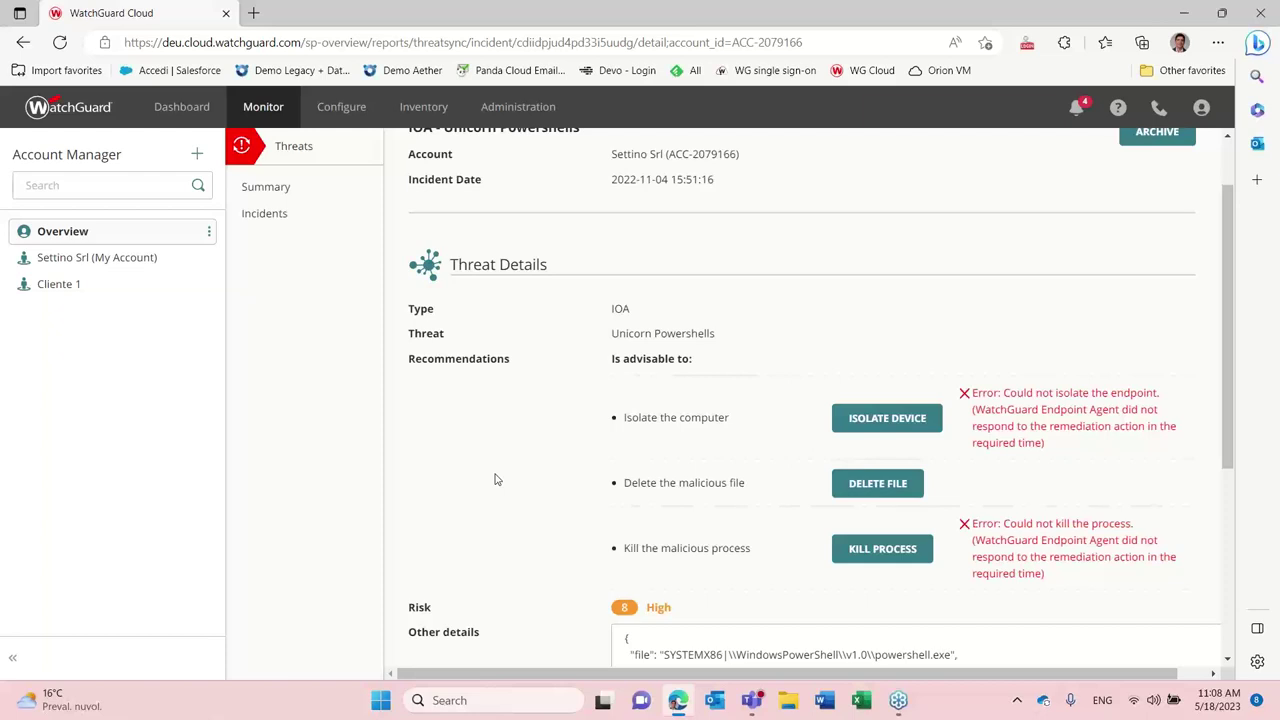
{"action": "scroll", "coordinate": [475, 485], "scroll_direction": "down", "scroll_amount": 2}
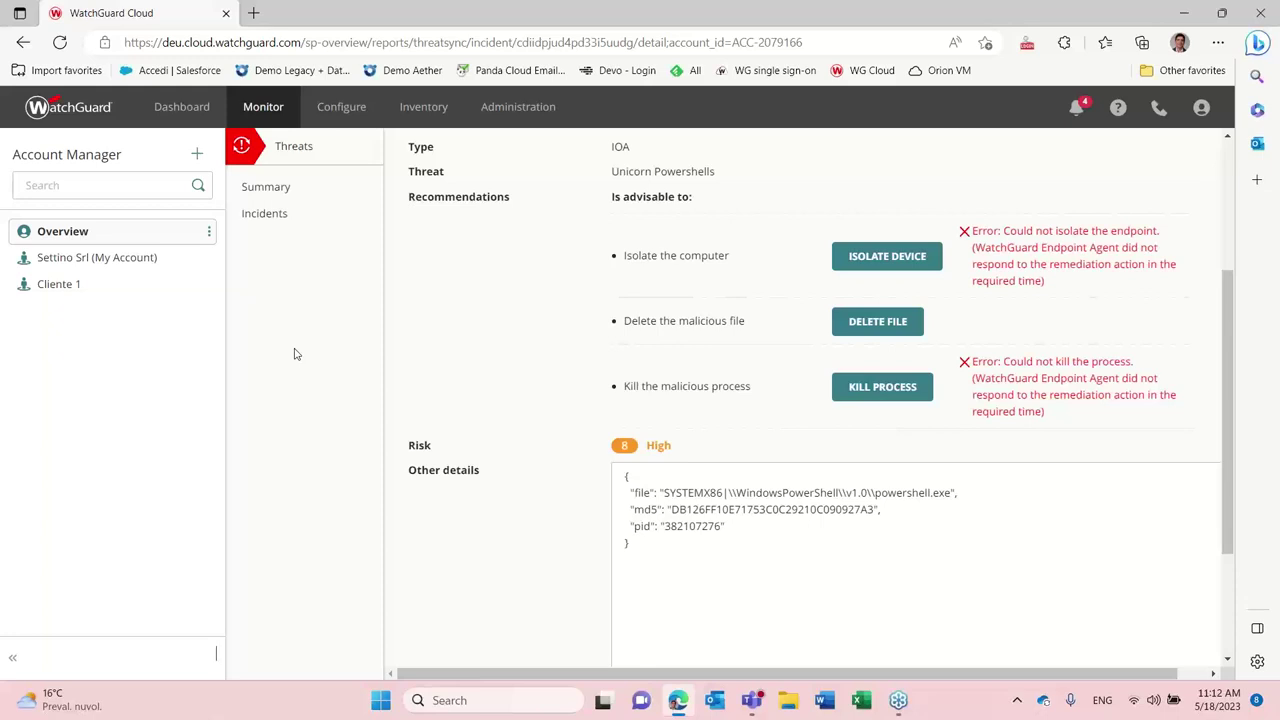
Open the ThreatSync automation policy templates and bring up the form for a new policy within a new template.
{"action": "left_click", "coordinate": [342, 112]}
{"action": "left_click", "coordinate": [365, 167]}
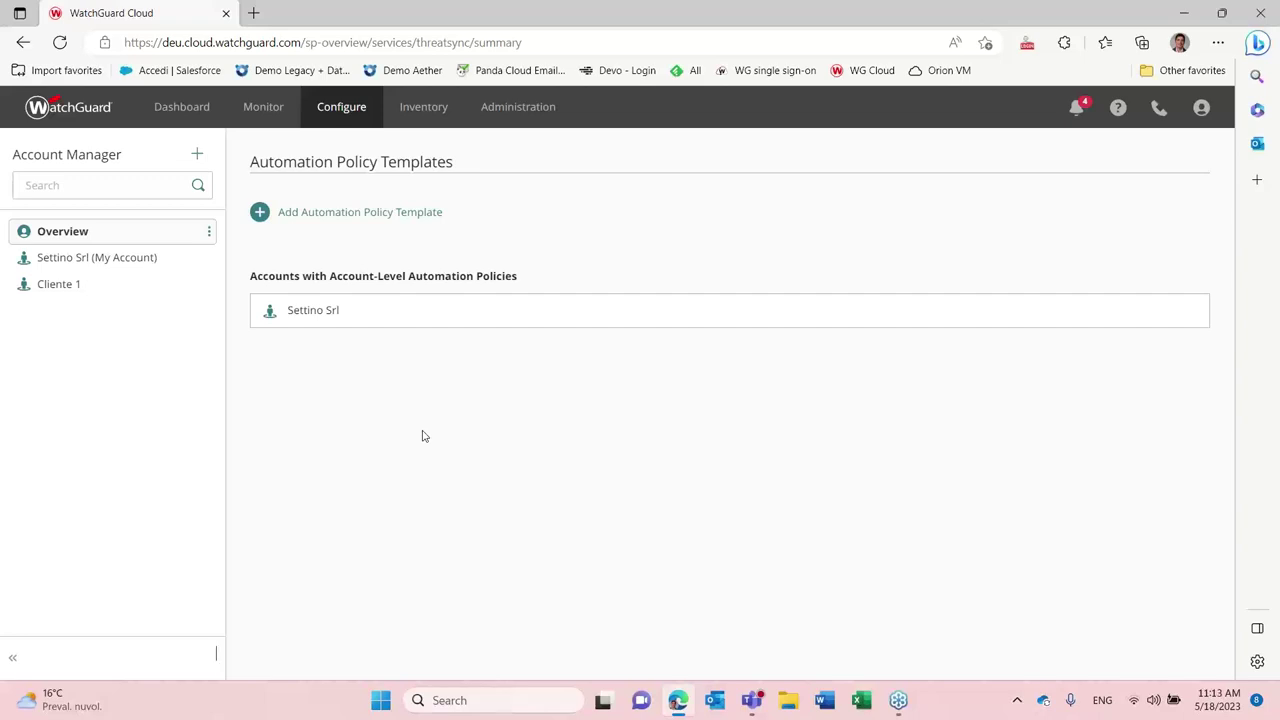
{"action": "left_click", "coordinate": [303, 220]}
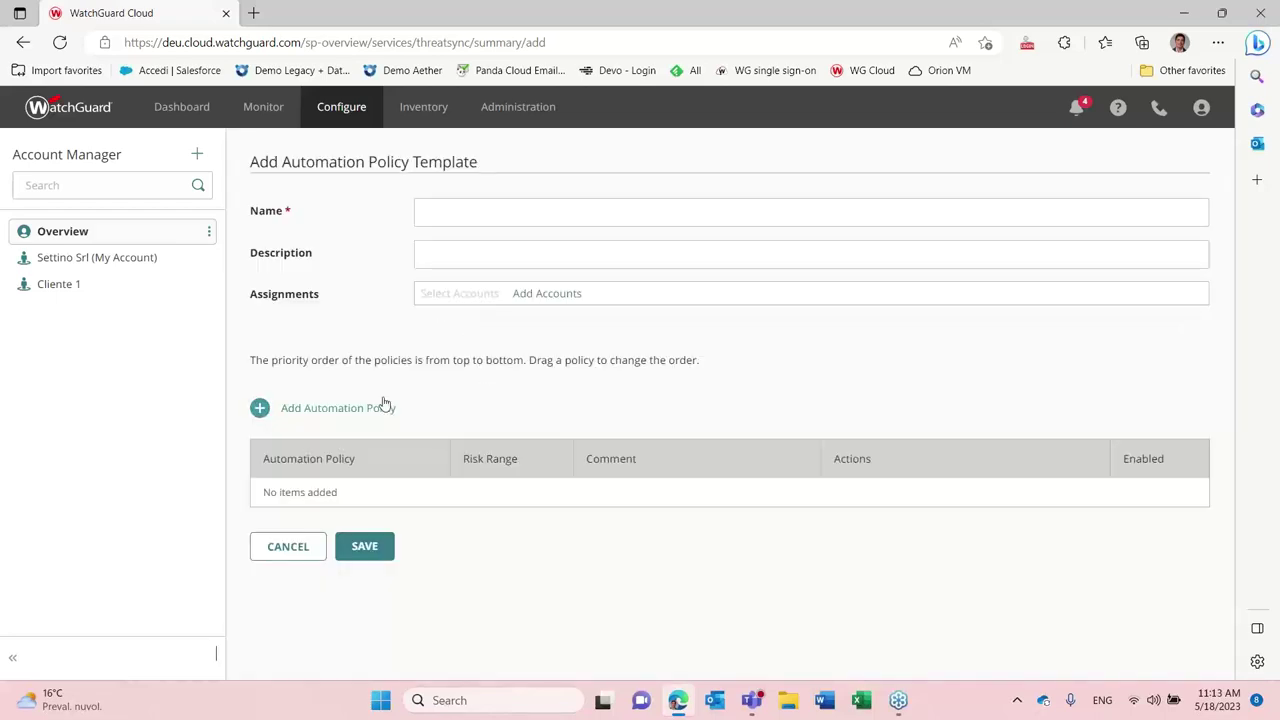
{"action": "left_click", "coordinate": [348, 410]}
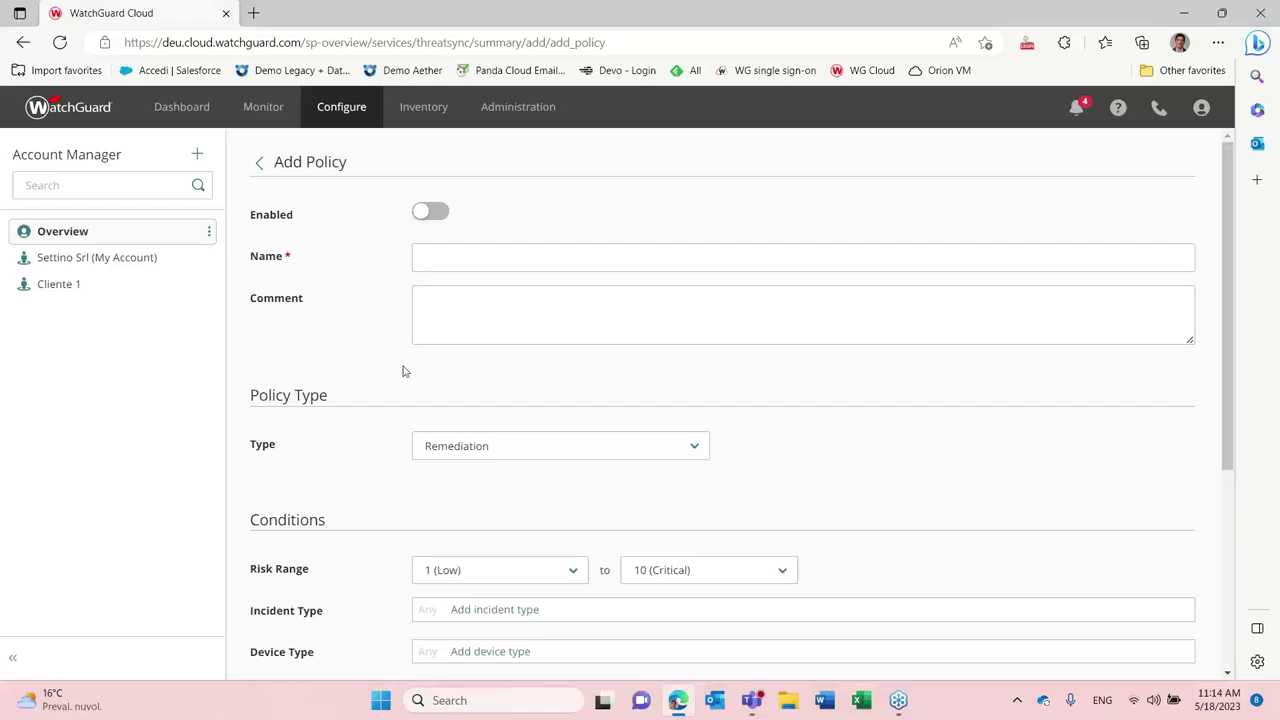
Examine the policy type choices and the incident and device types selectable as conditions, without adding any.
{"action": "scroll", "coordinate": [404, 355], "scroll_direction": "down", "scroll_amount": 1}
{"action": "left_click", "coordinate": [658, 371]}
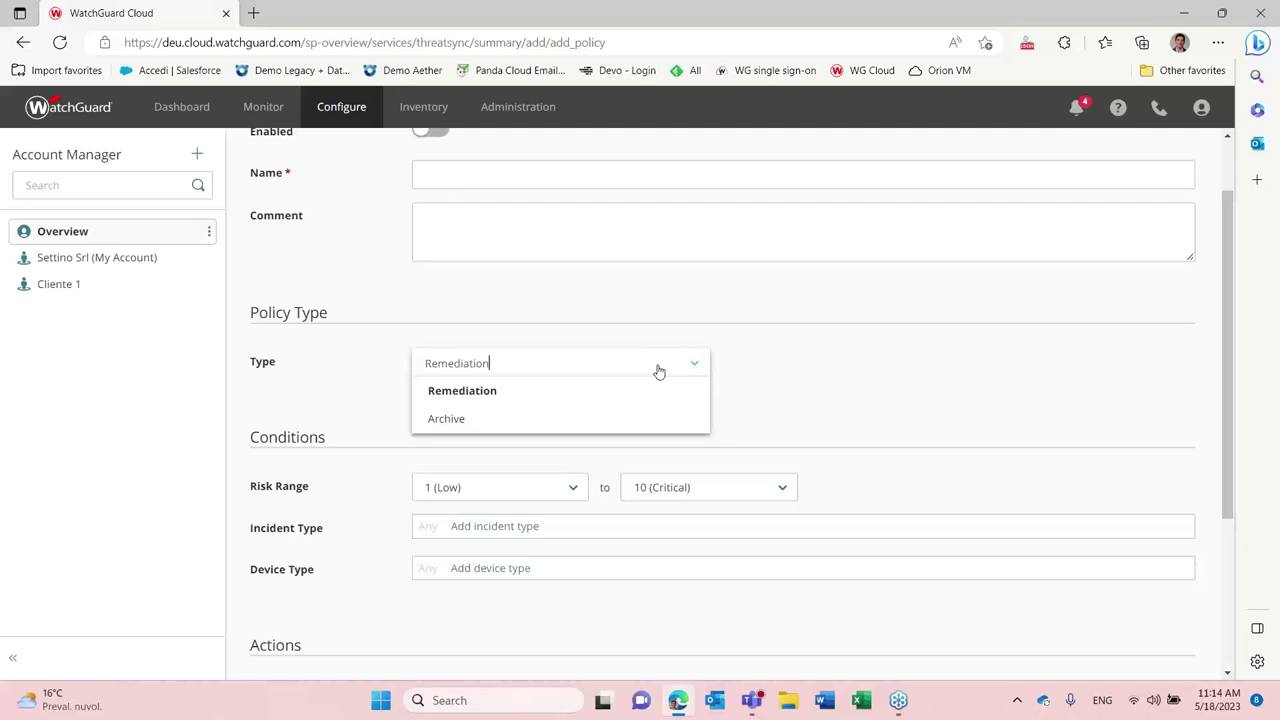
{"action": "left_click", "coordinate": [770, 403]}
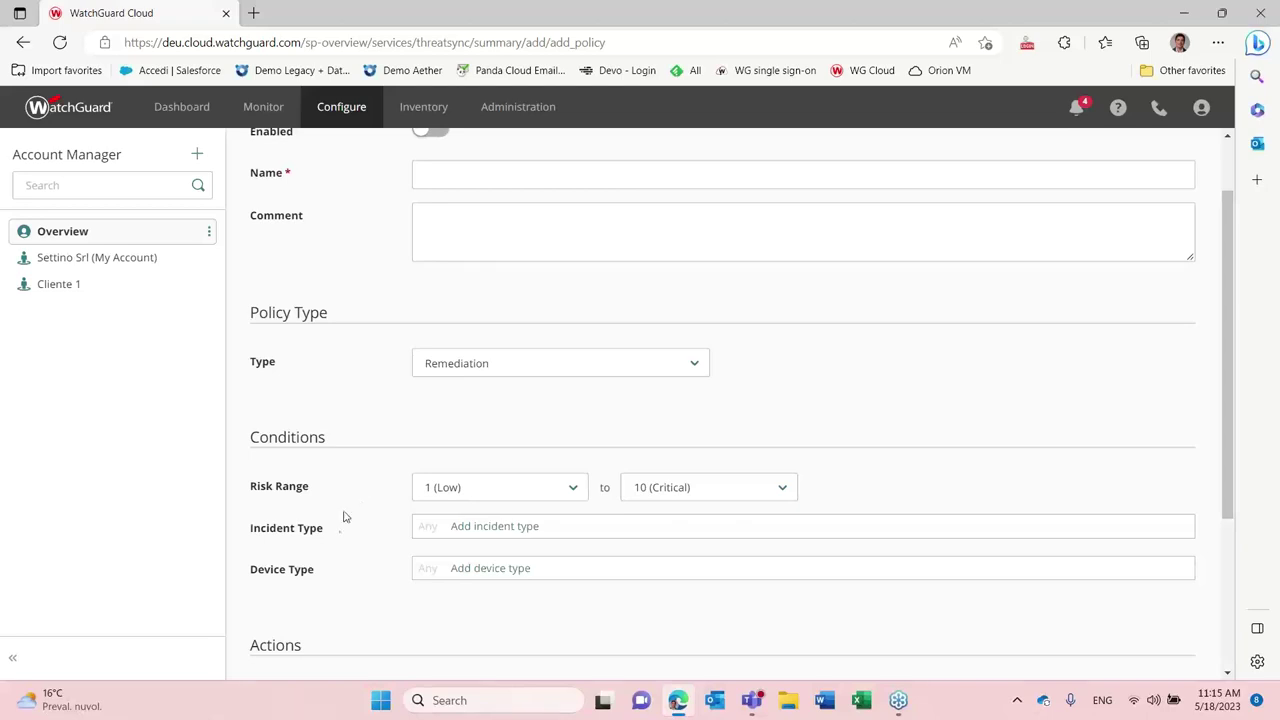
{"action": "left_click", "coordinate": [503, 531]}
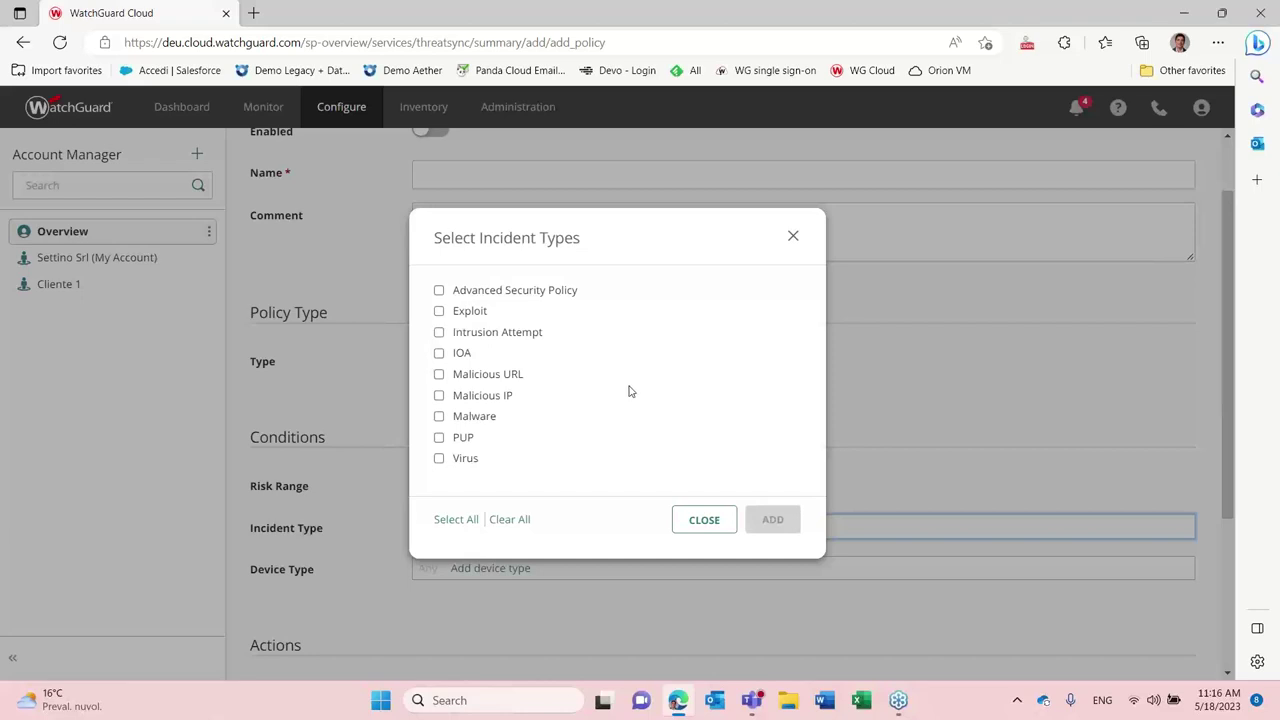
{"action": "left_click", "coordinate": [791, 238]}
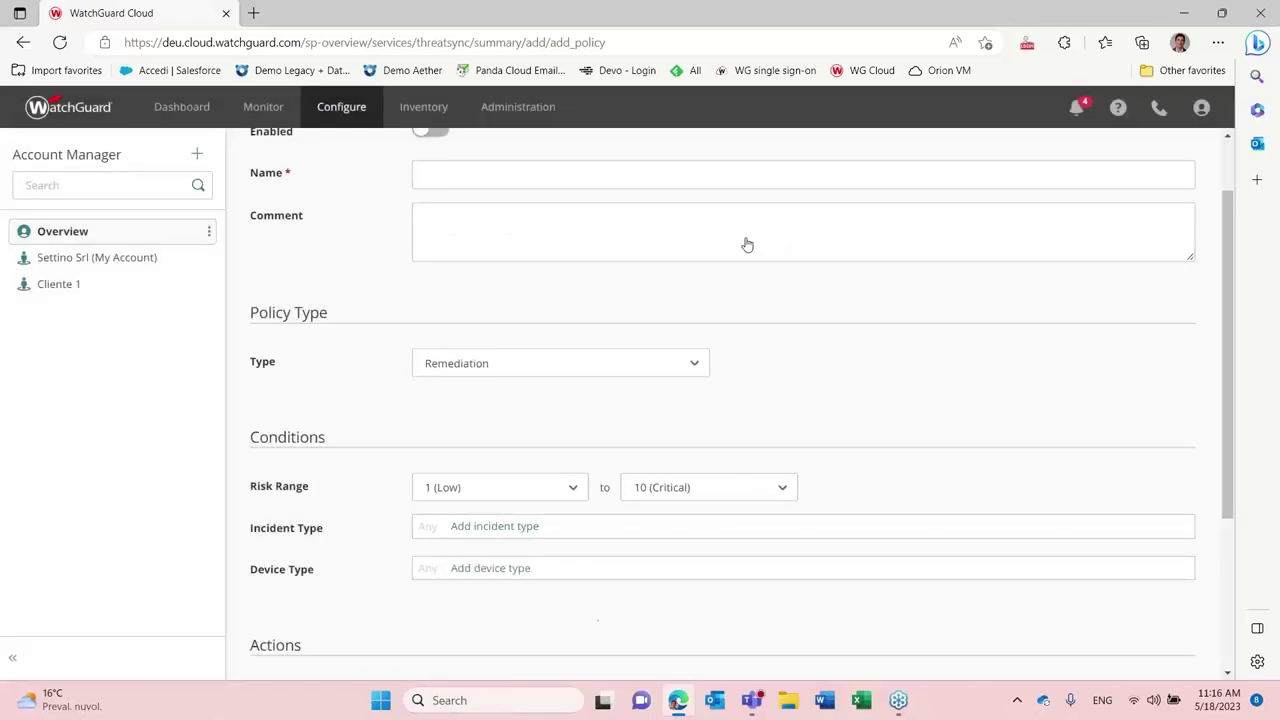
{"action": "left_click", "coordinate": [482, 568]}
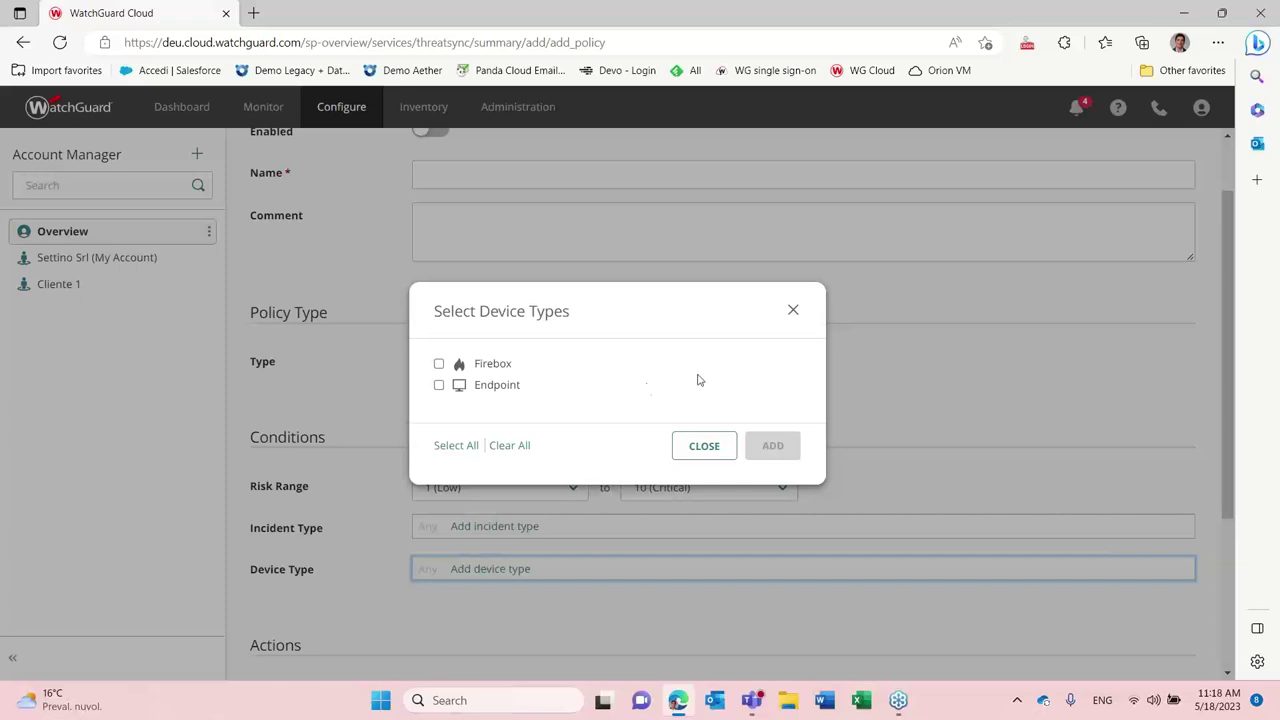
{"action": "left_click", "coordinate": [792, 312]}
Review the actions available for the policy, return to the start of the form and leave it without adding the policy.
{"action": "scroll", "coordinate": [694, 428], "scroll_direction": "down", "scroll_amount": 1}
{"action": "scroll", "coordinate": [694, 428], "scroll_direction": "down", "scroll_amount": 2}
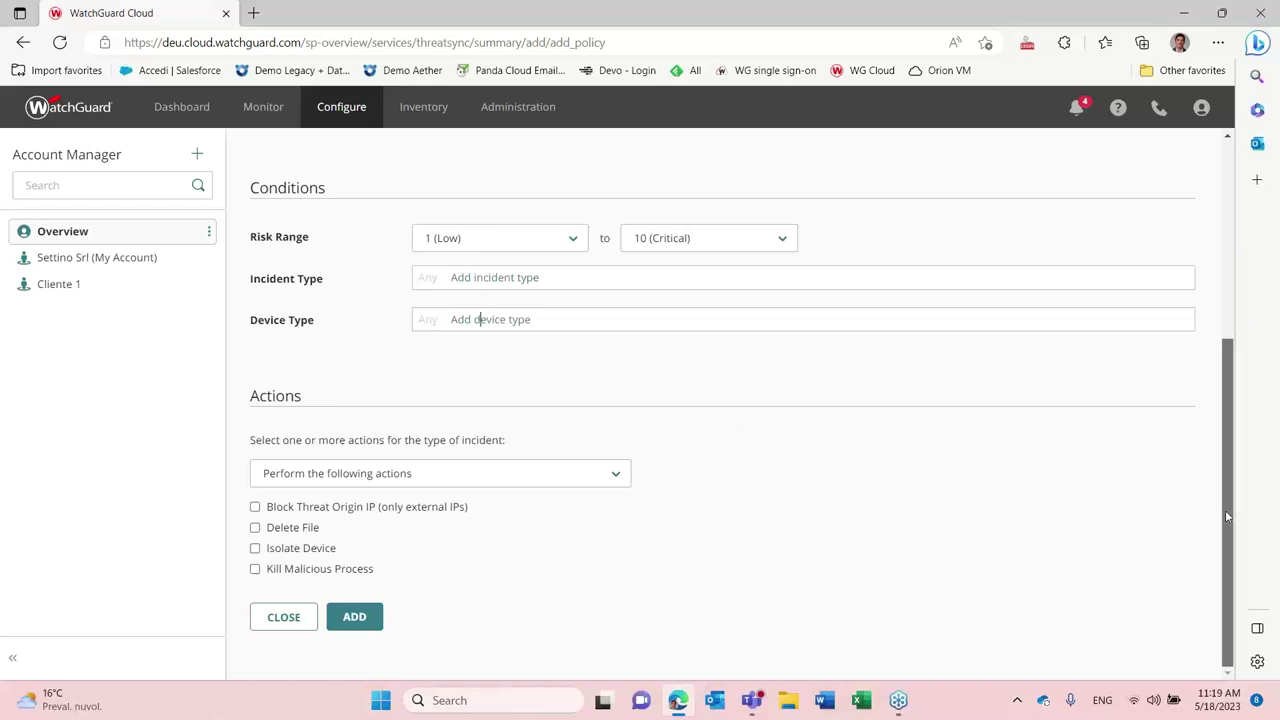
{"action": "left_click_drag", "start_coordinate": [1226, 517], "coordinate": [877, 331]}
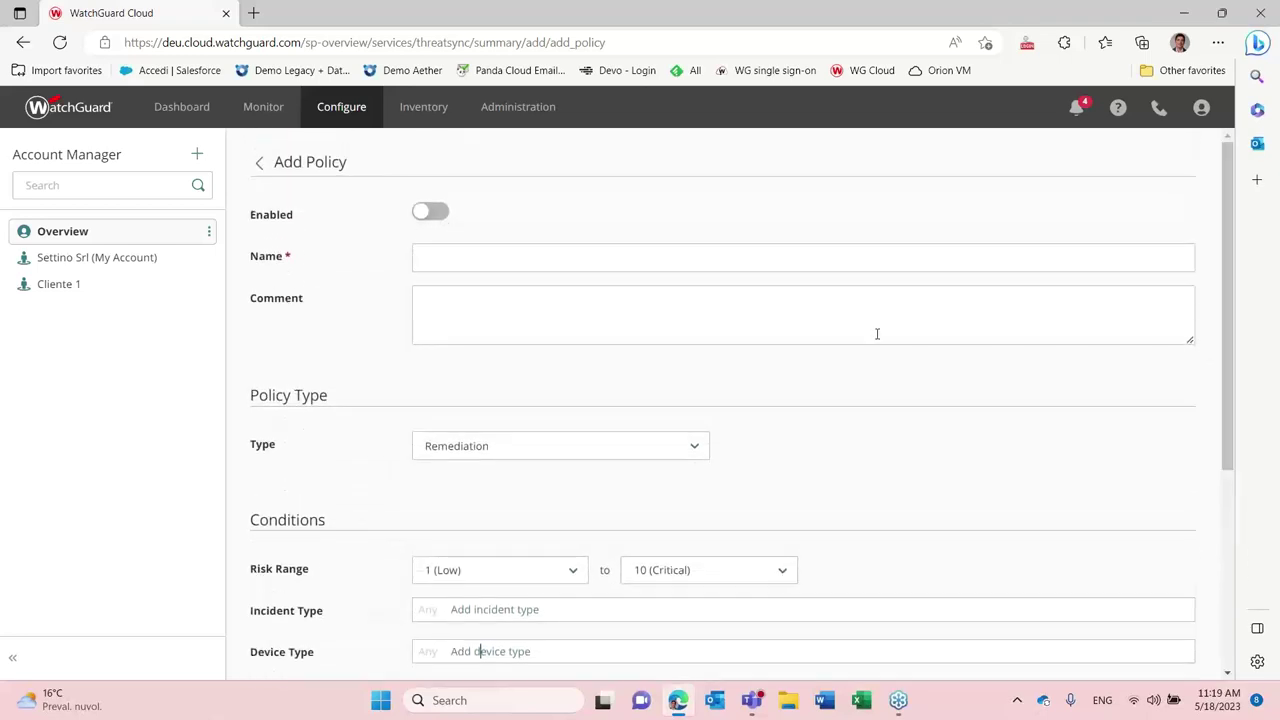
{"action": "left_click", "coordinate": [259, 163]}
Switch to the Settino Srl account and review its automation policies and ThreatSync device settings.
{"action": "left_click", "coordinate": [55, 259]}
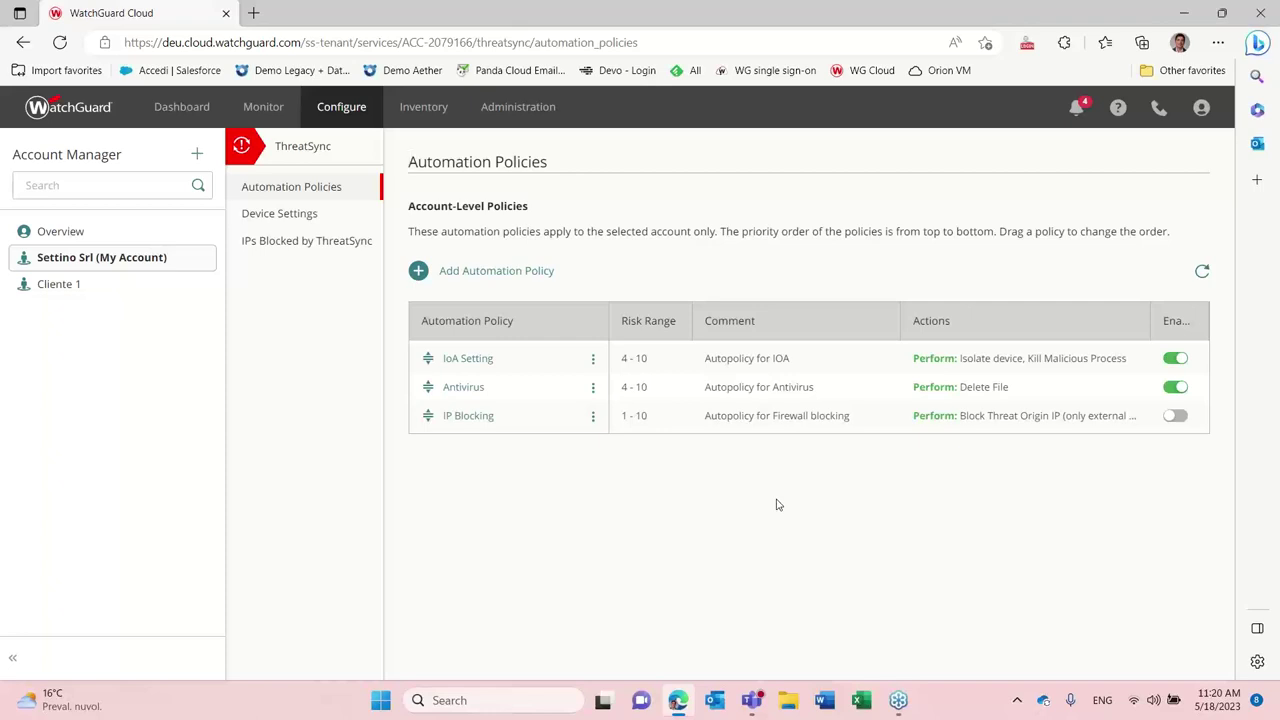
{"action": "left_click", "coordinate": [311, 216]}
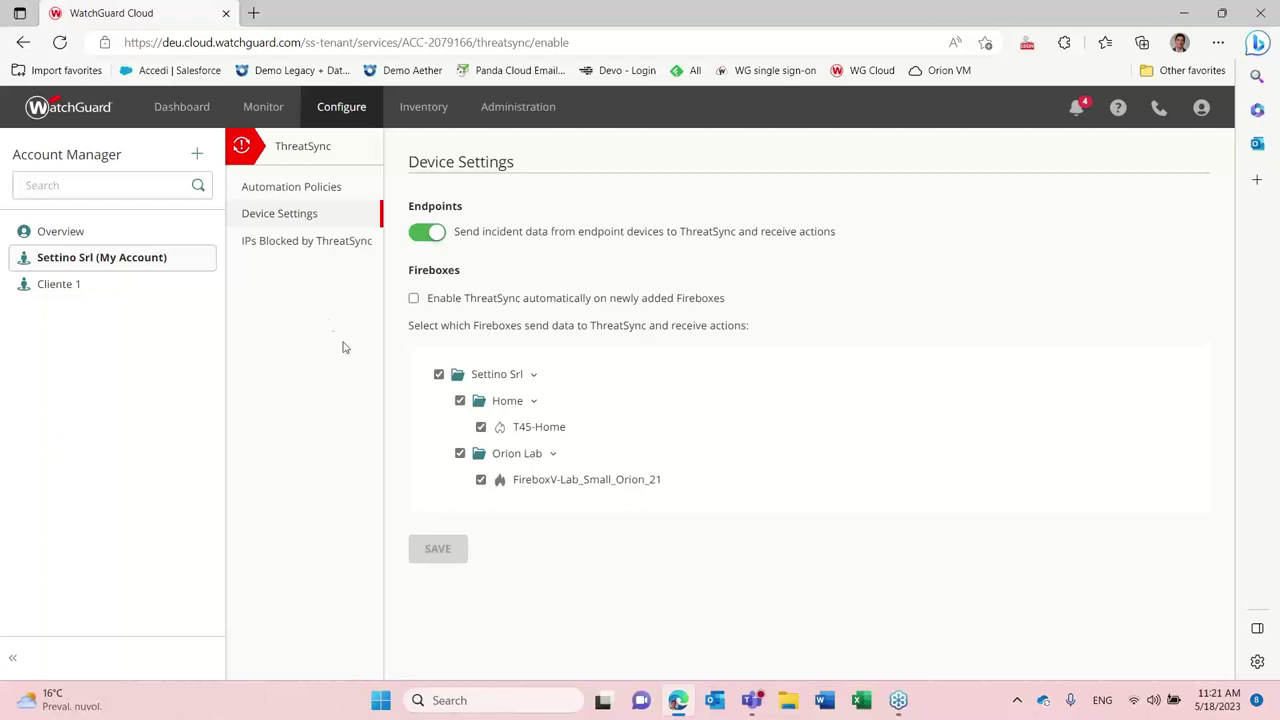
View the IPs blocked by ThreatSync, select the listed address to inspect the unblock option, and clear the selection.
{"action": "left_click", "coordinate": [292, 250]}
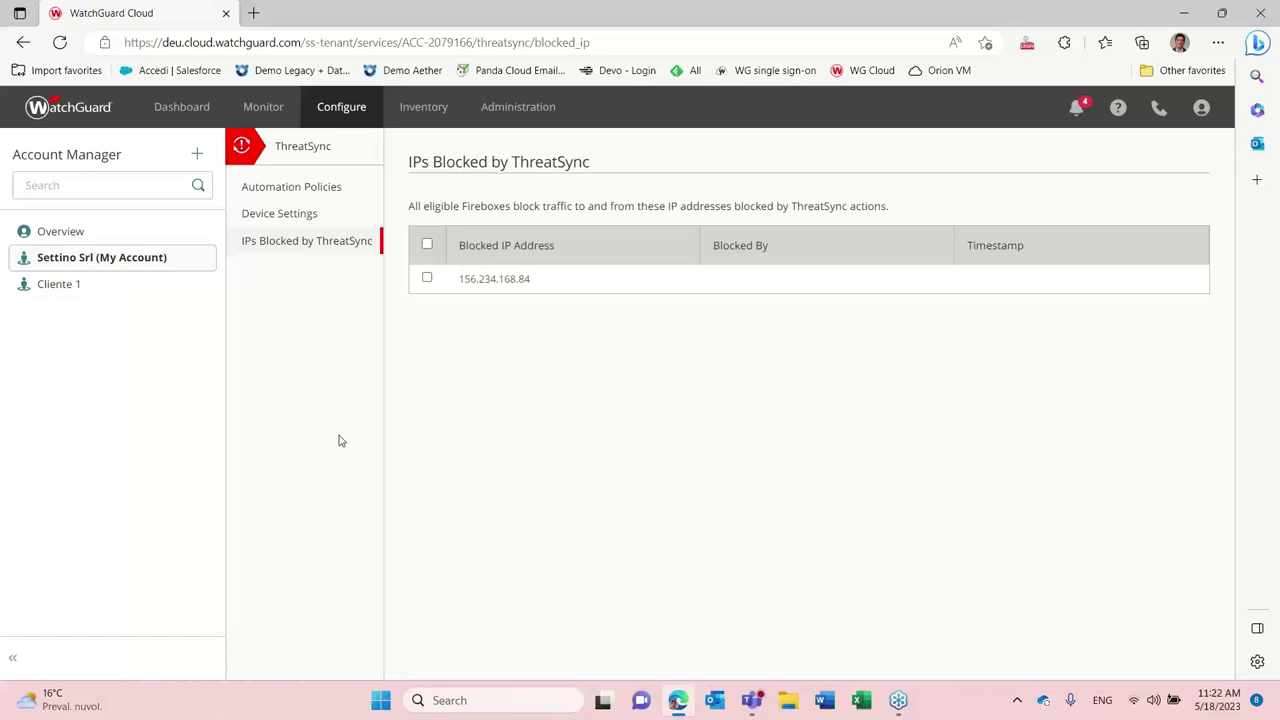
{"action": "left_click", "coordinate": [427, 279]}
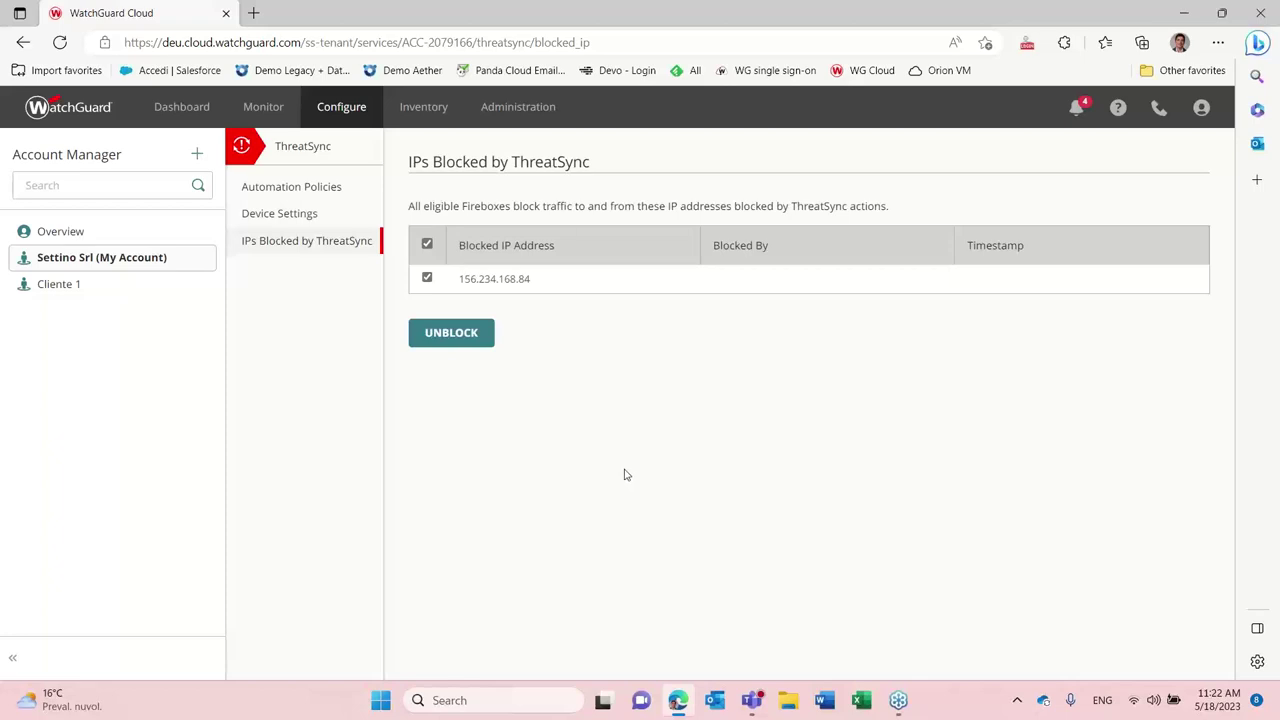
{"action": "left_click", "coordinate": [427, 245]}
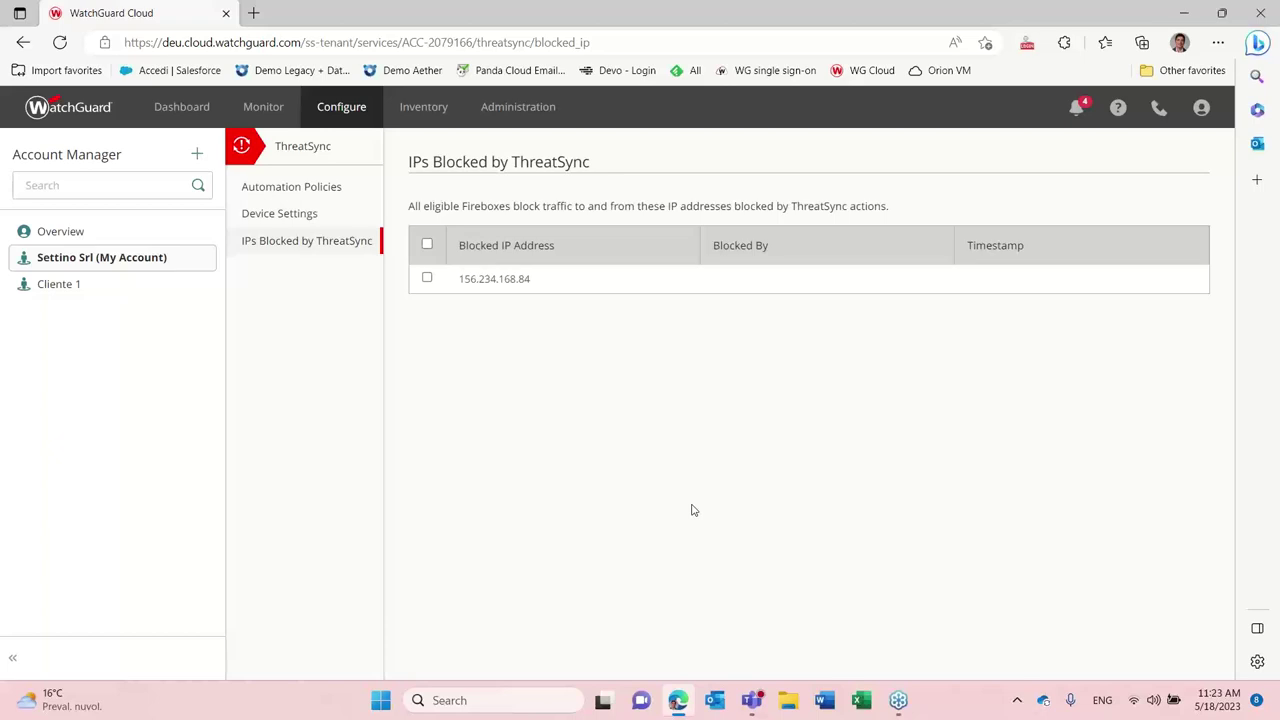
{"action": "left_click", "coordinate": [1016, 700]}
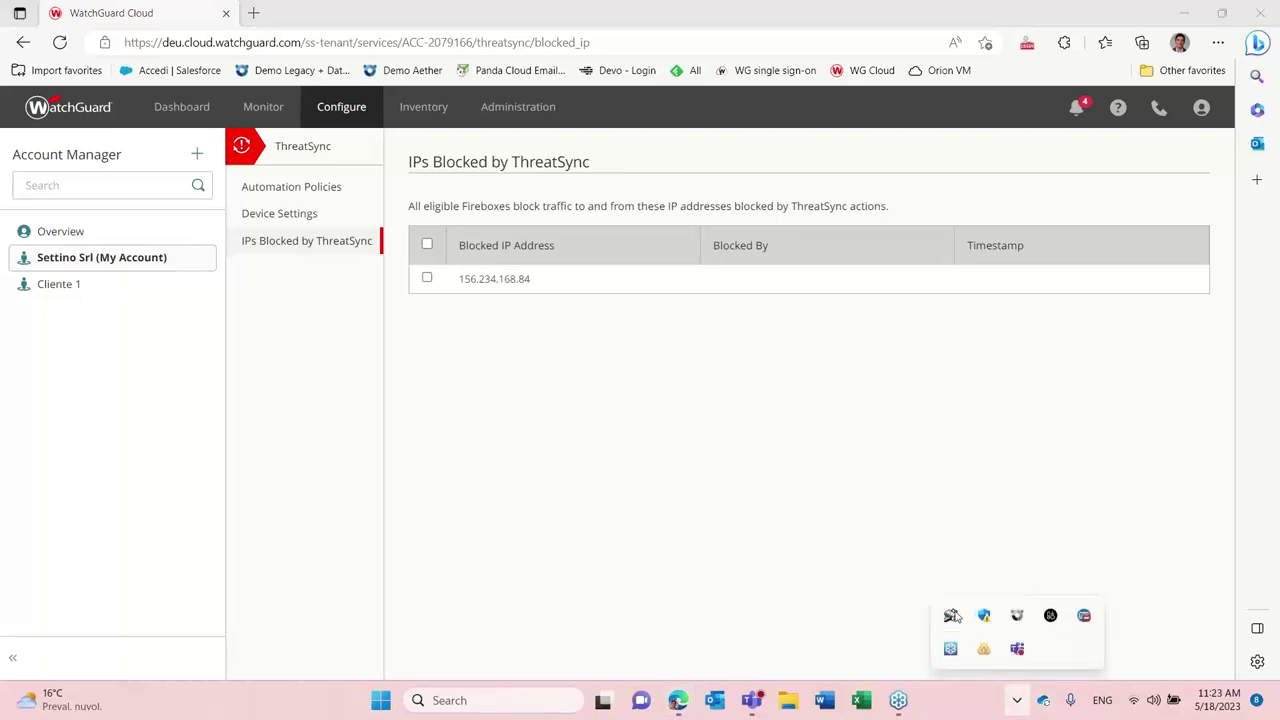
{"action": "right_click", "coordinate": [950, 615]}
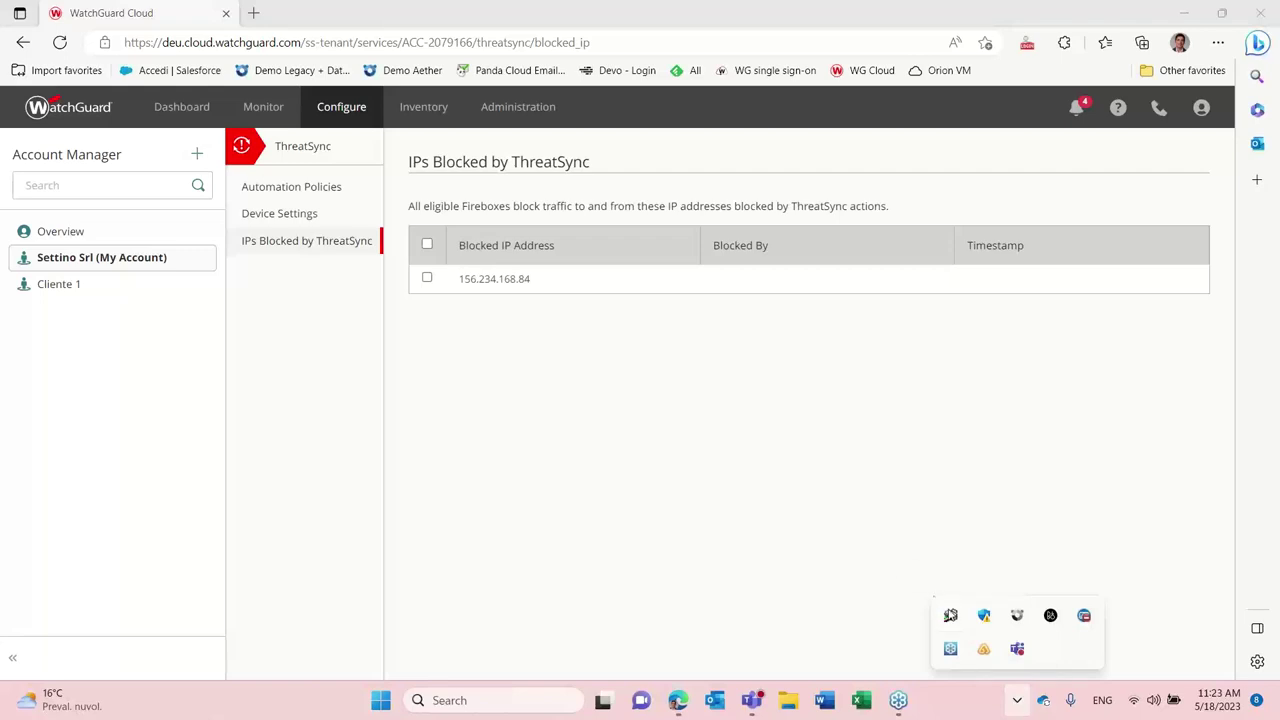